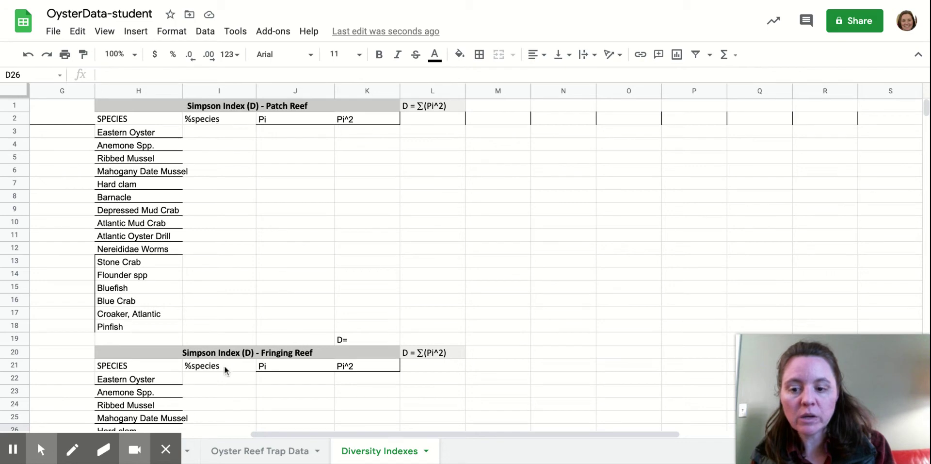
Step: Copy the patch reef % species row B11:K11 from the reef data sheet and paste only its values into Diversity Indexes starting at M4
click(191, 447)
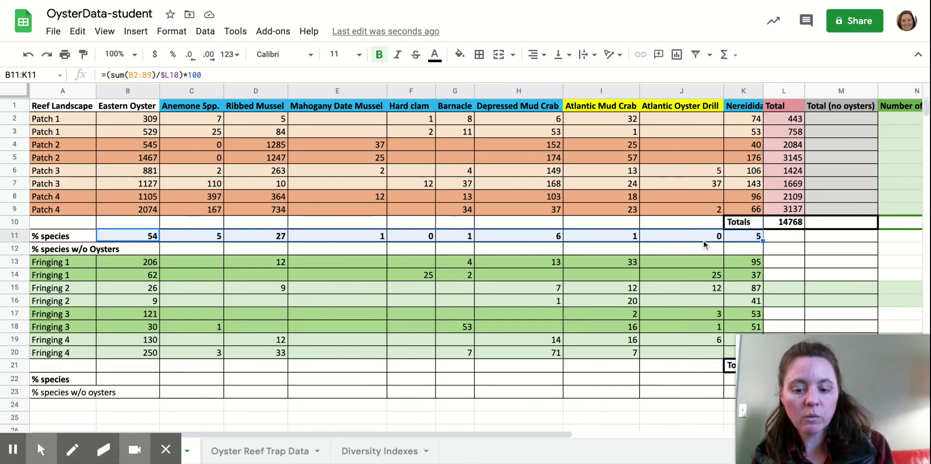
key(ctrl+c)
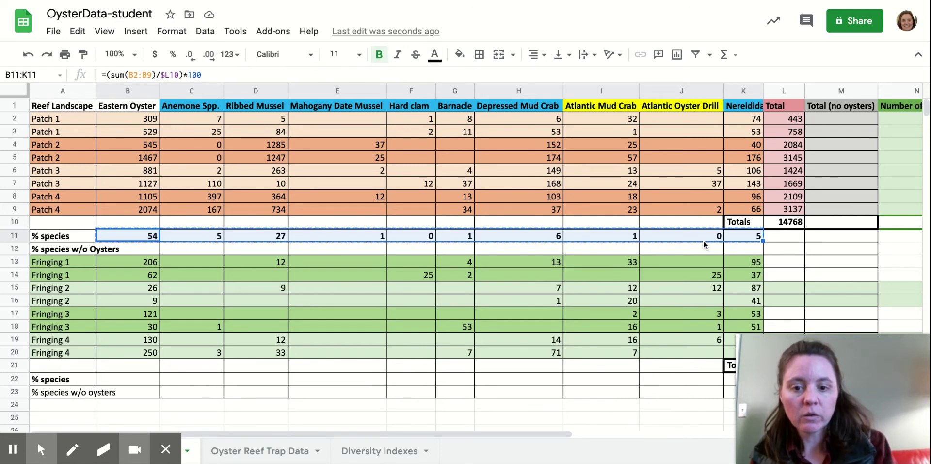
click(367, 451)
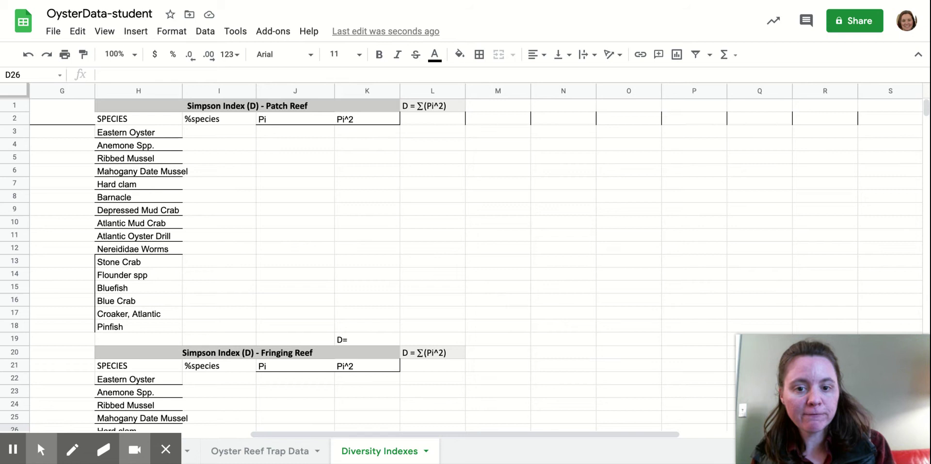
click(498, 144)
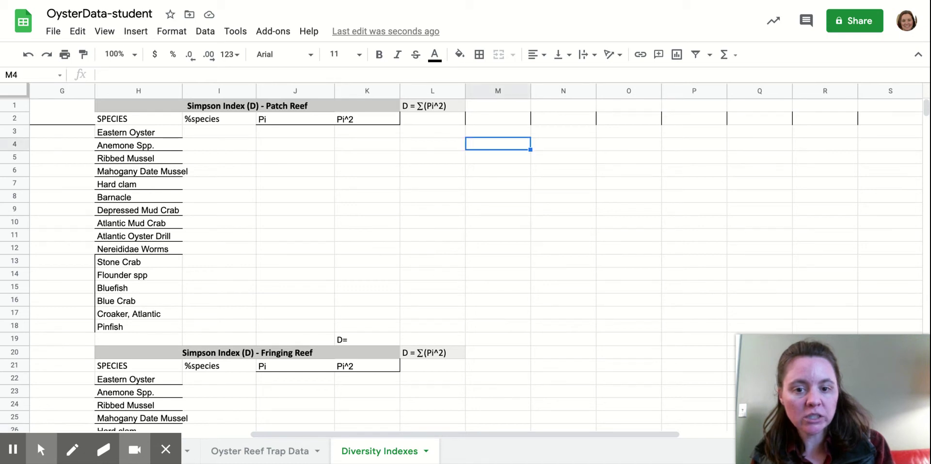
right_click(491, 144)
mouse_move(557, 113)
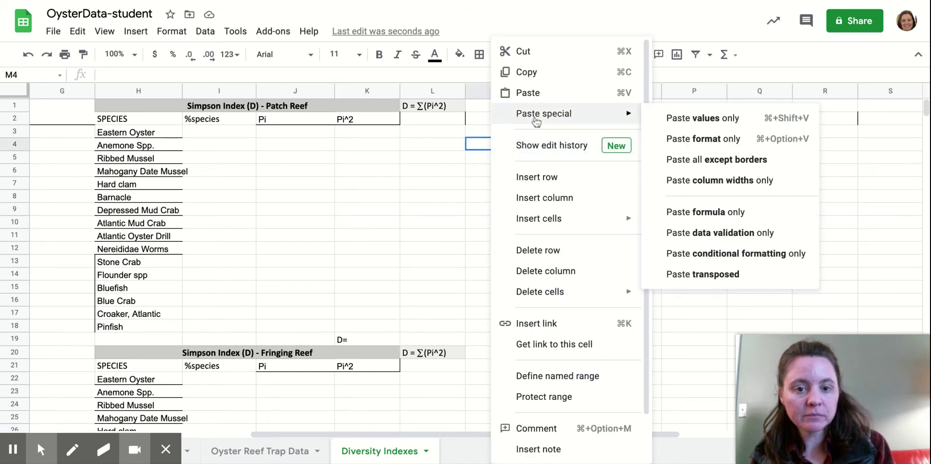
click(703, 118)
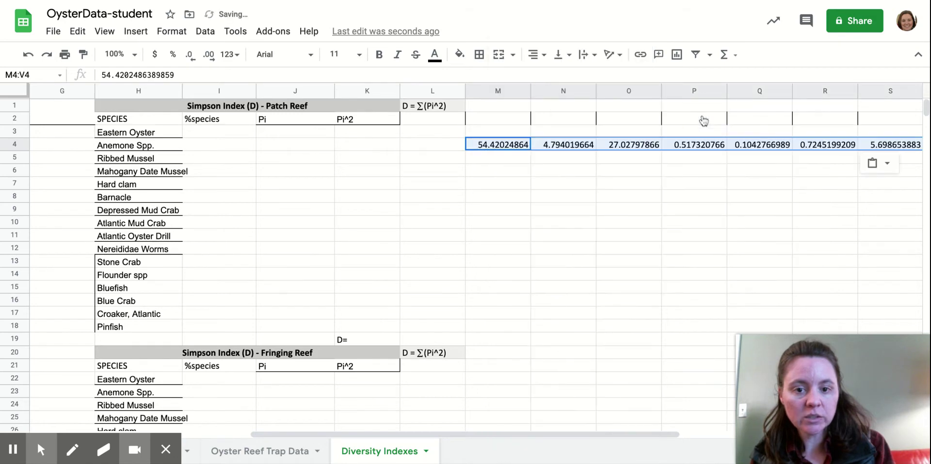
Step: Copy the pasted values in M4:V4 and paste them transposed into the patch reef Simpson Index %species column, starting at I3
key(ctrl+c)
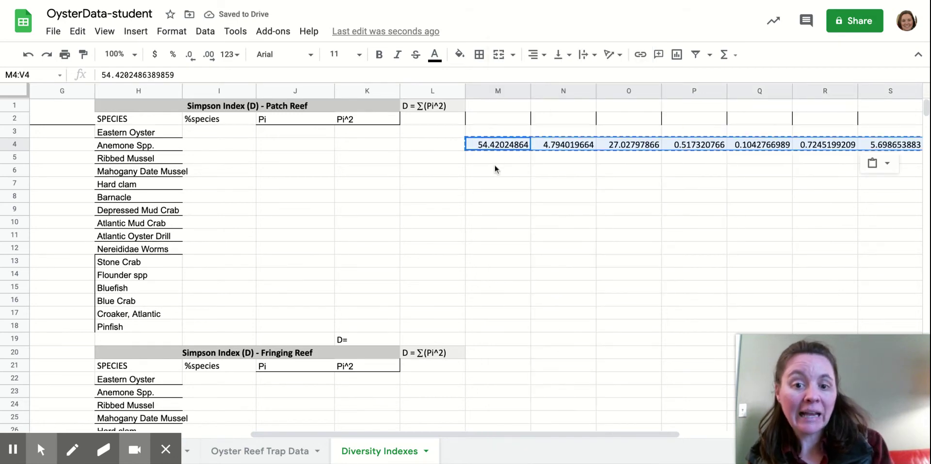
click(214, 134)
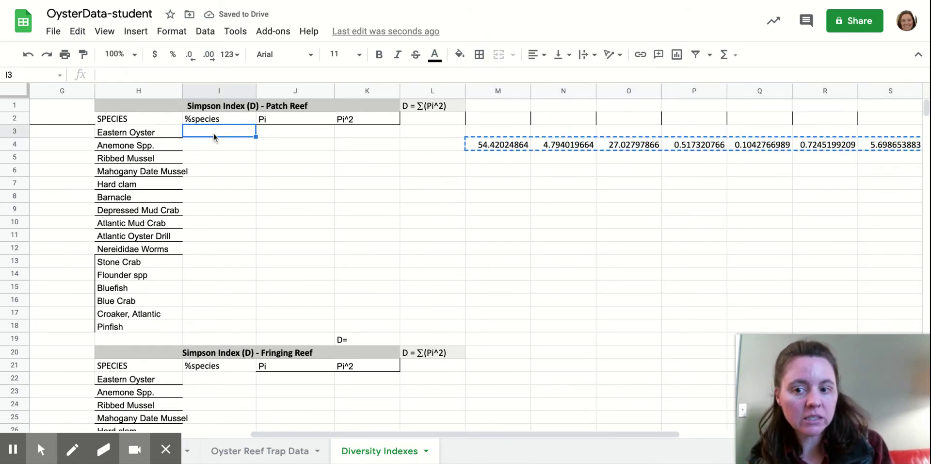
right_click(215, 132)
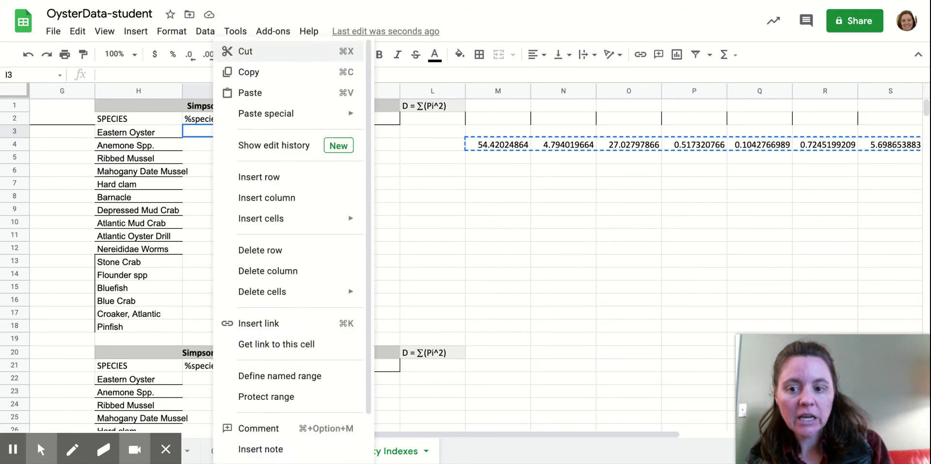
mouse_move(279, 116)
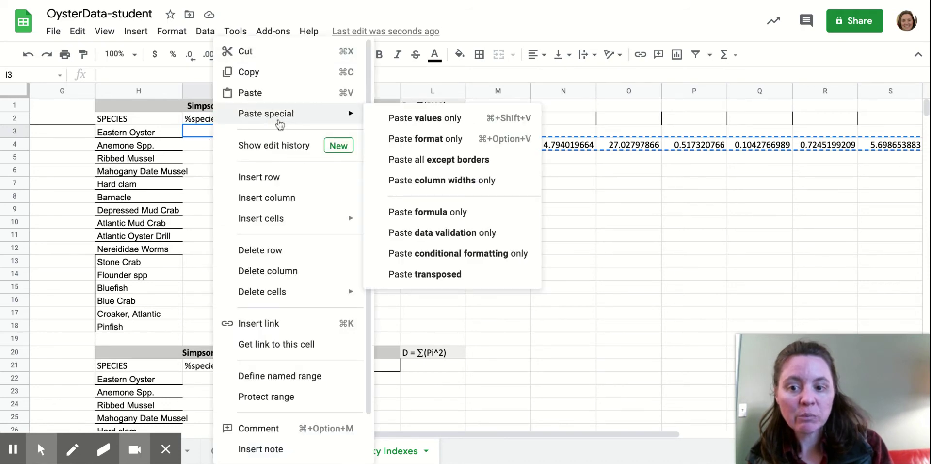
click(426, 274)
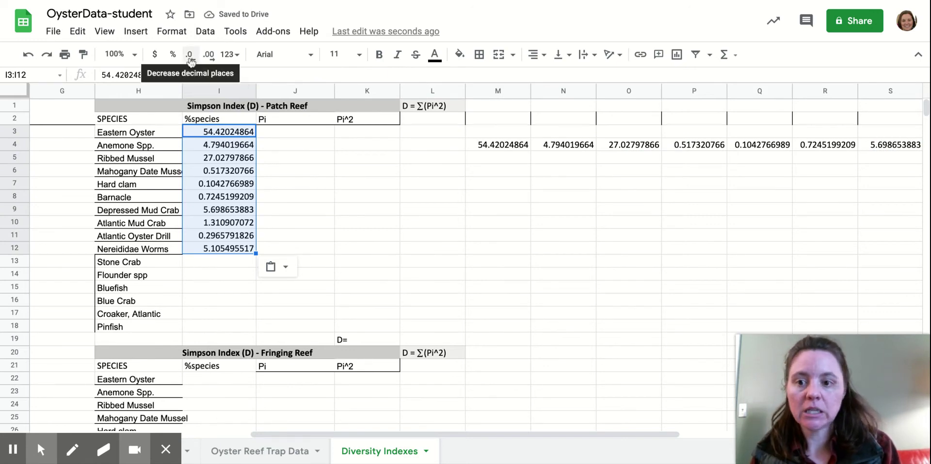
Step: Reduce the patch reef %species values in I3:I12 to one decimal place
click(190, 58)
click(190, 57)
click(190, 58)
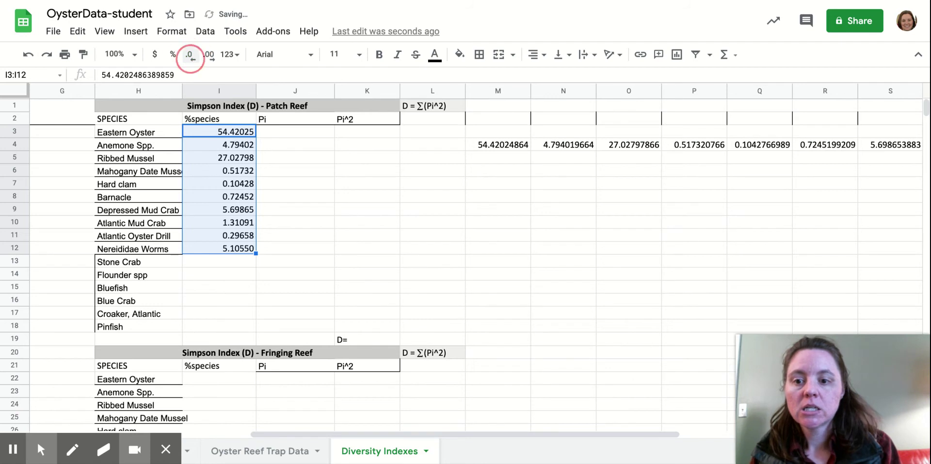
click(190, 57)
click(190, 57)
click(190, 57)
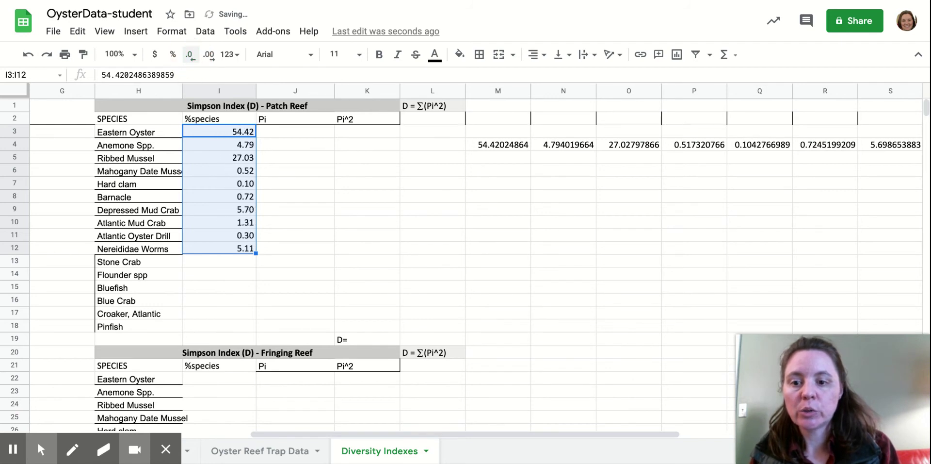
click(190, 57)
Step: Delete the temporary row of pasted values in M4:V4
click(502, 145)
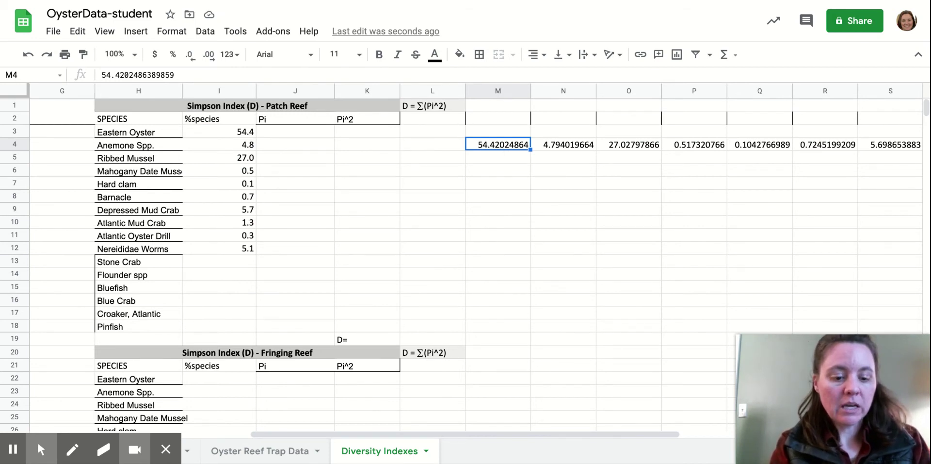
key(ctrl+shift+Right)
key(Delete)
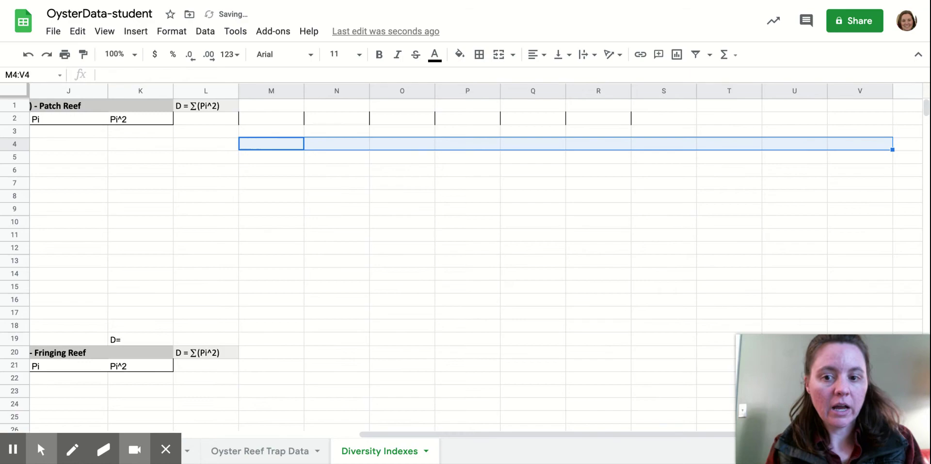
click(338, 181)
Step: Calculate Pi for the patch reef Simpson Index with =I3/100 in J3 and fill the formula down through J12
scroll(338, 181, left, 5)
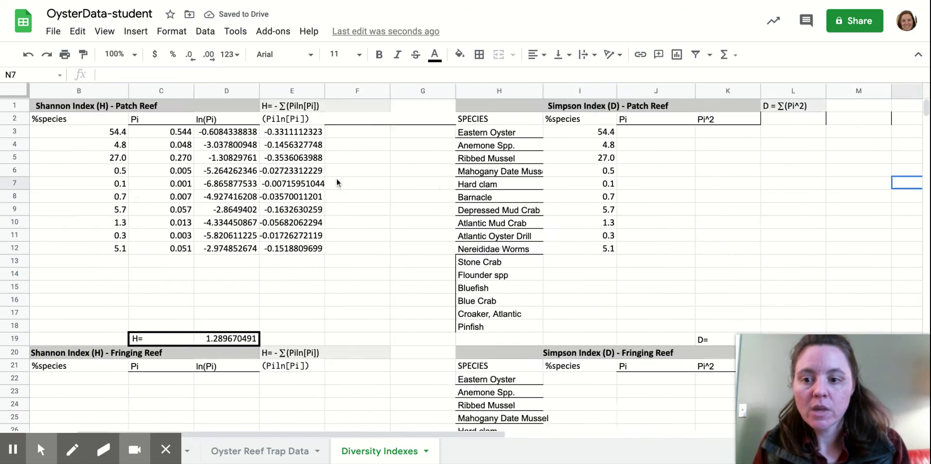
scroll(466, 257, right, 2)
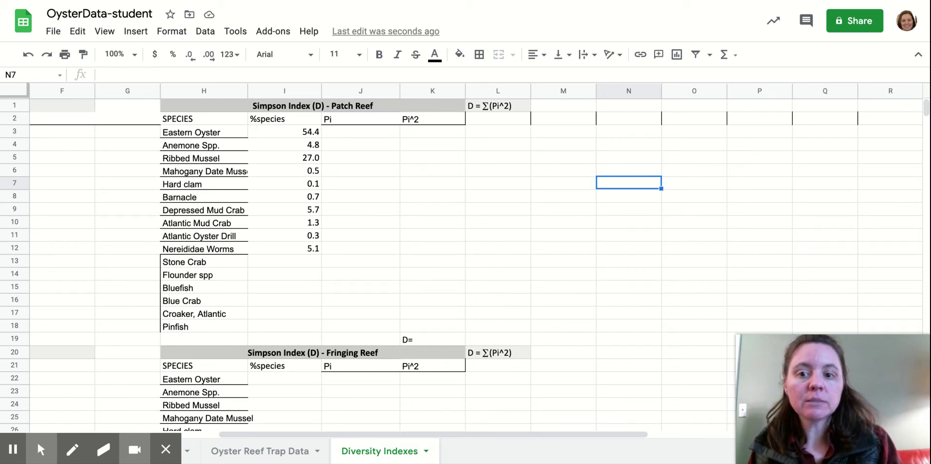
click(360, 131)
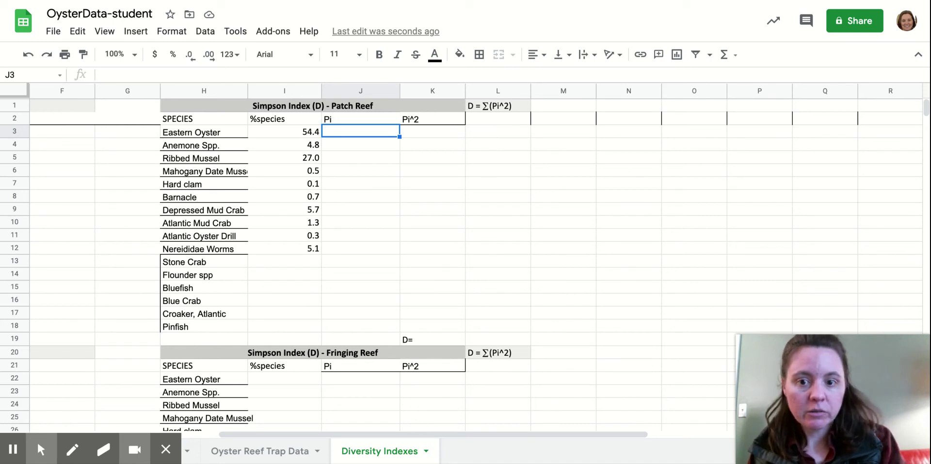
text(=)
click(292, 130)
text(/)
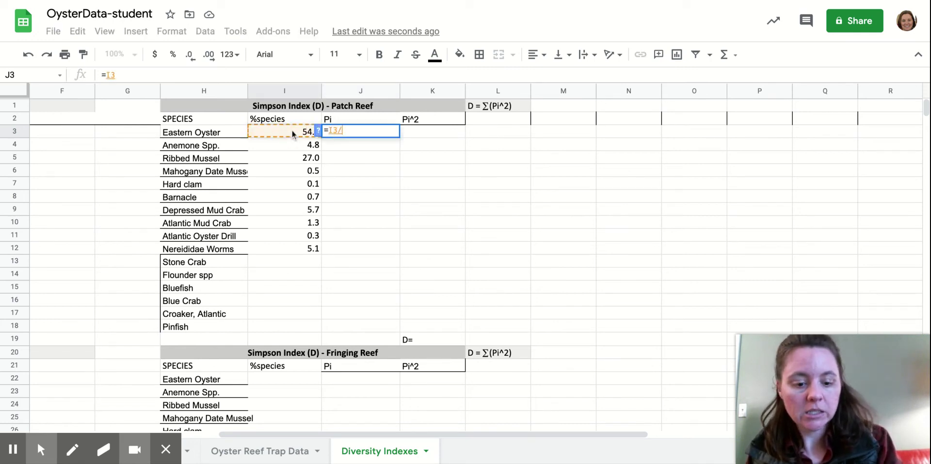
text(100)
key(Return)
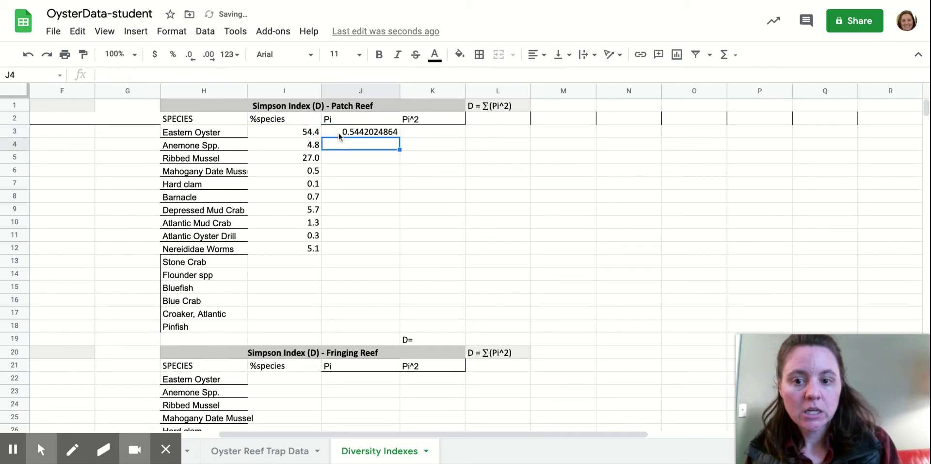
click(342, 135)
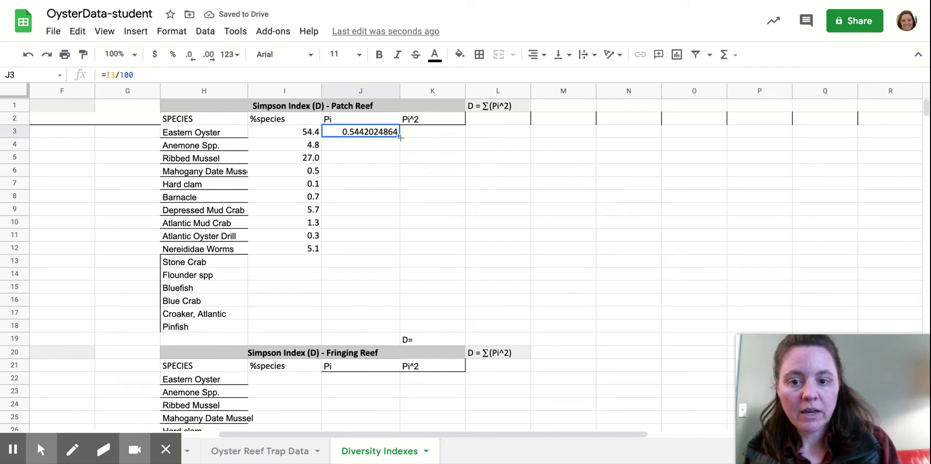
drag(401, 138, 397, 251)
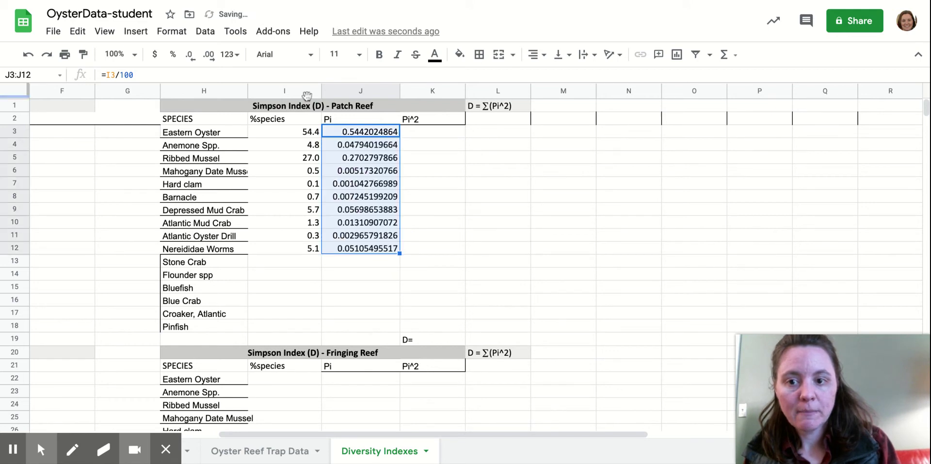
Step: Reduce the patch reef Pi values in J3:J12 to three decimal places
click(194, 57)
click(194, 57)
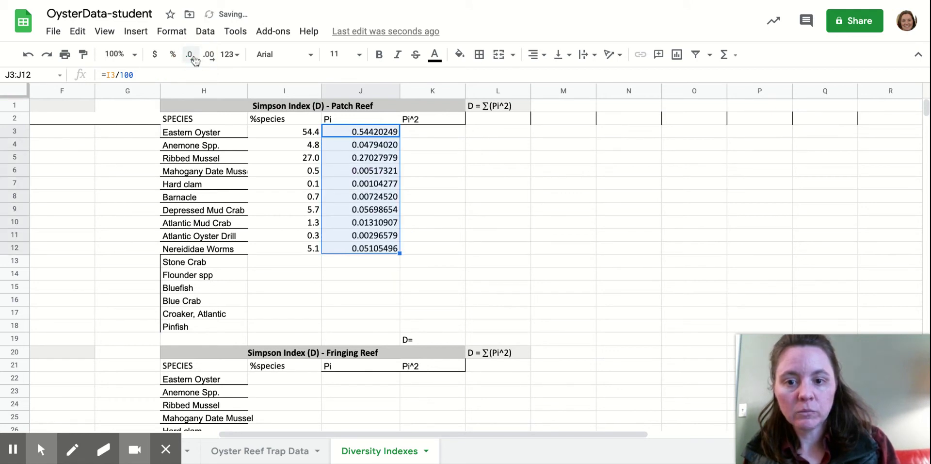
click(193, 57)
click(194, 57)
click(194, 57)
click(193, 57)
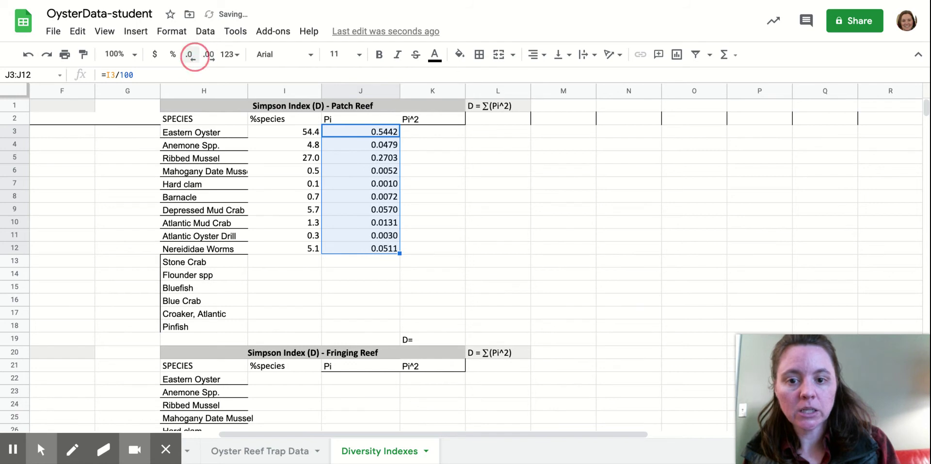
click(194, 58)
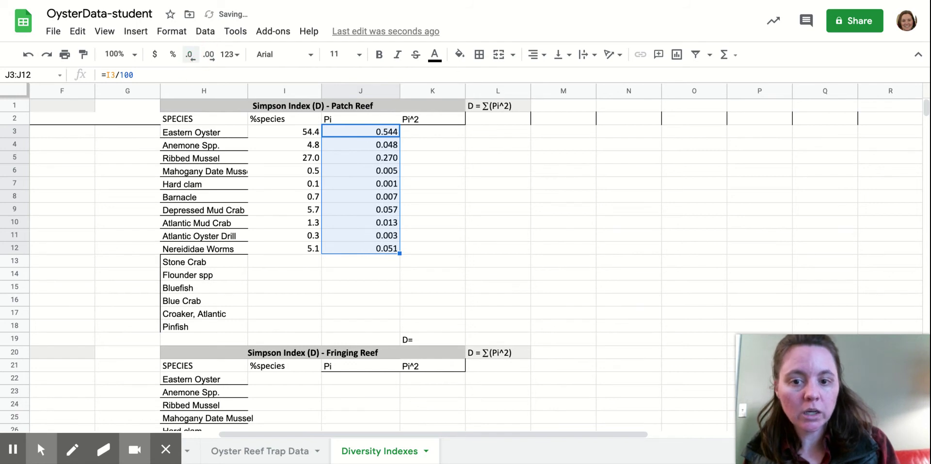
Step: Square the patch reef Pi values by entering =J3^2 in K3 and filling the formula down through K12
click(422, 130)
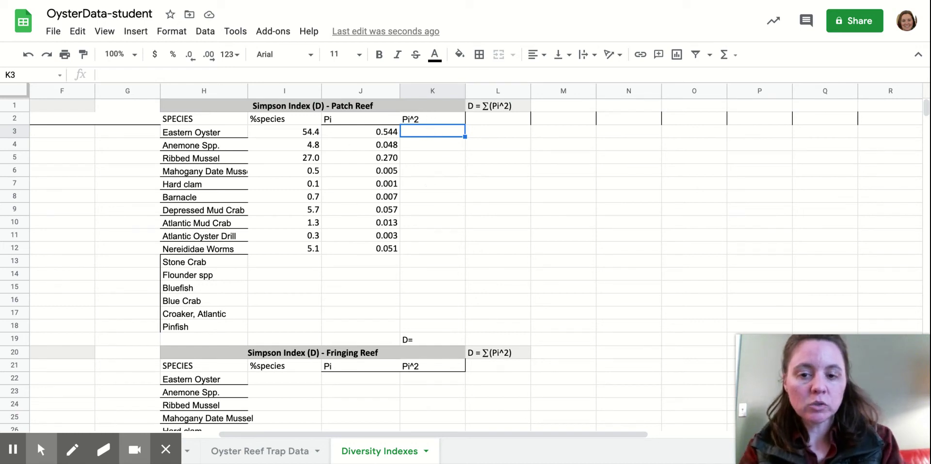
text(=)
click(379, 135)
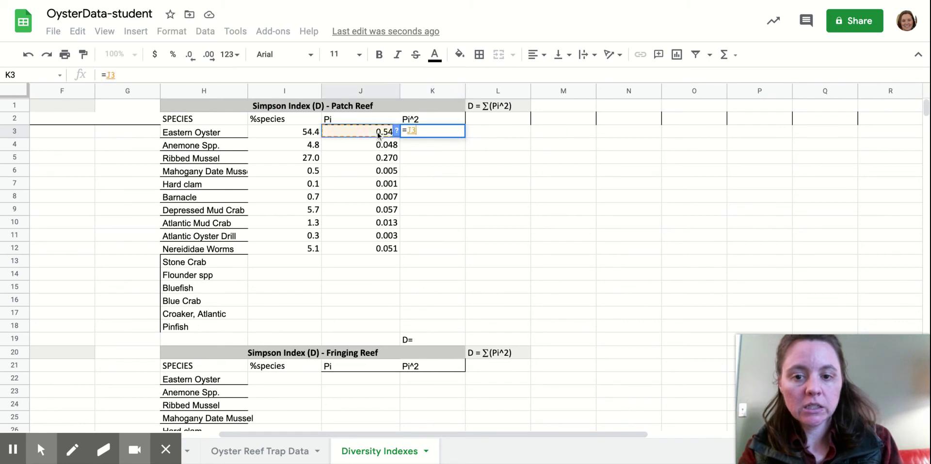
text(^2)
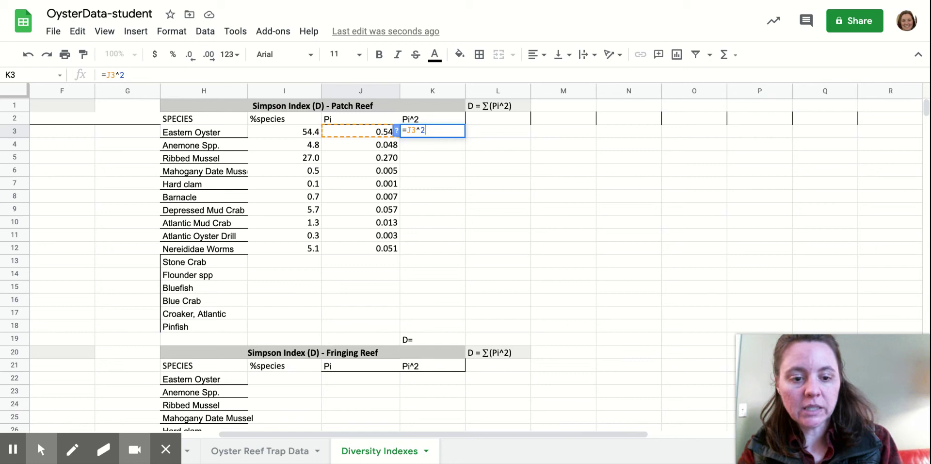
key(Return)
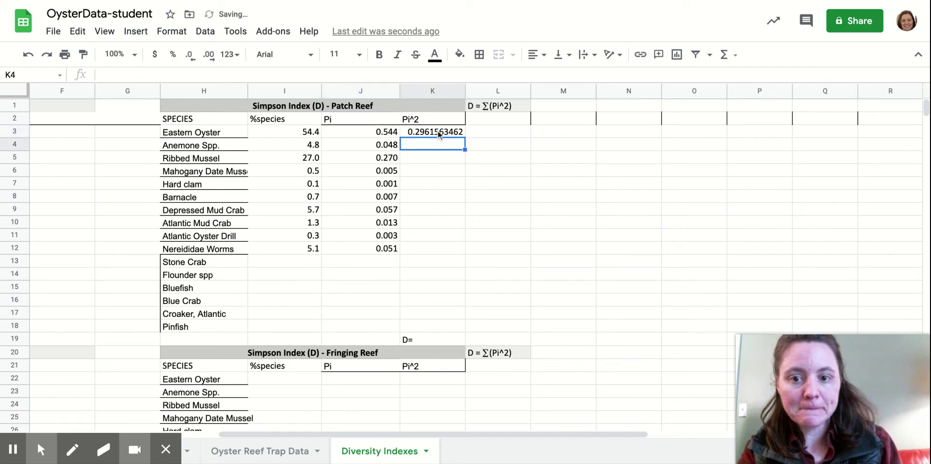
click(461, 135)
drag(463, 137, 450, 249)
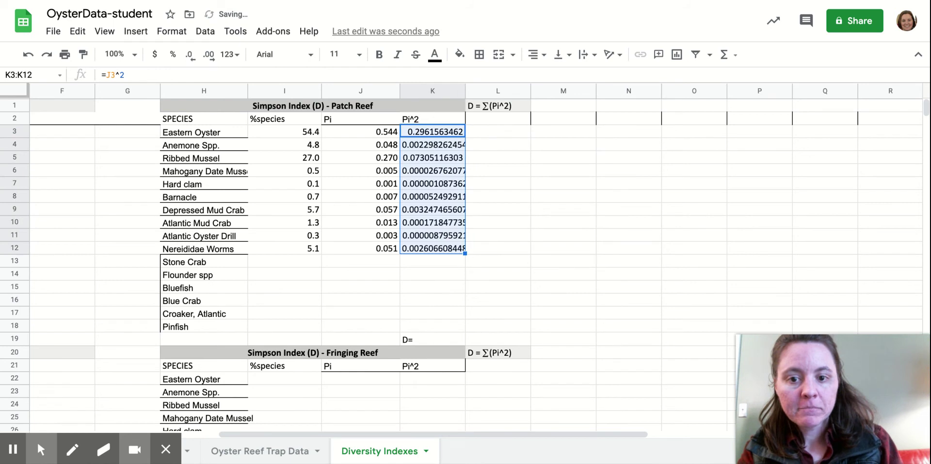
Step: Reduce the patch reef Pi^2 values in K3:K12 to three decimal places
click(192, 57)
click(193, 58)
click(193, 59)
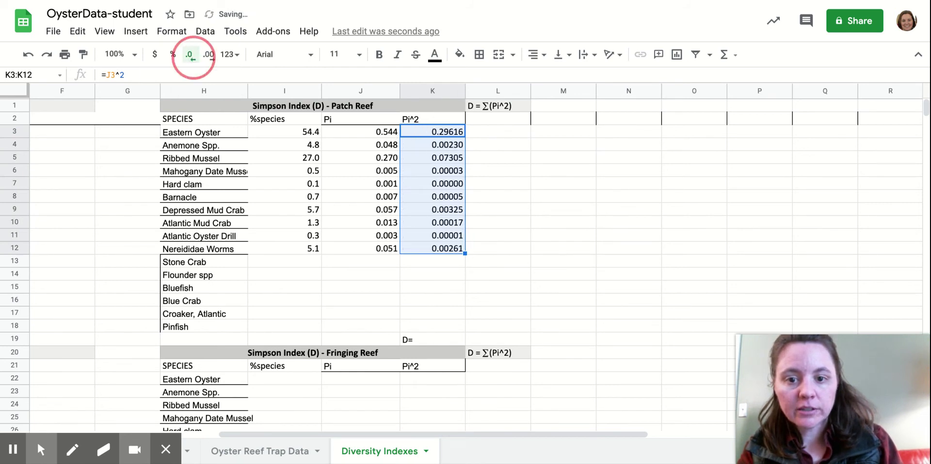
click(193, 58)
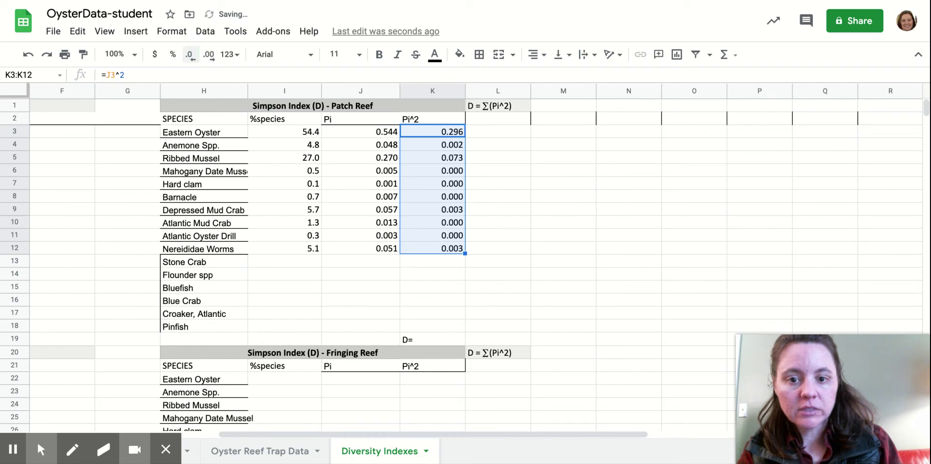
Step: Calculate the patch reef Simpson Index D in L19 with the formula =sum(K3:K12)
click(498, 338)
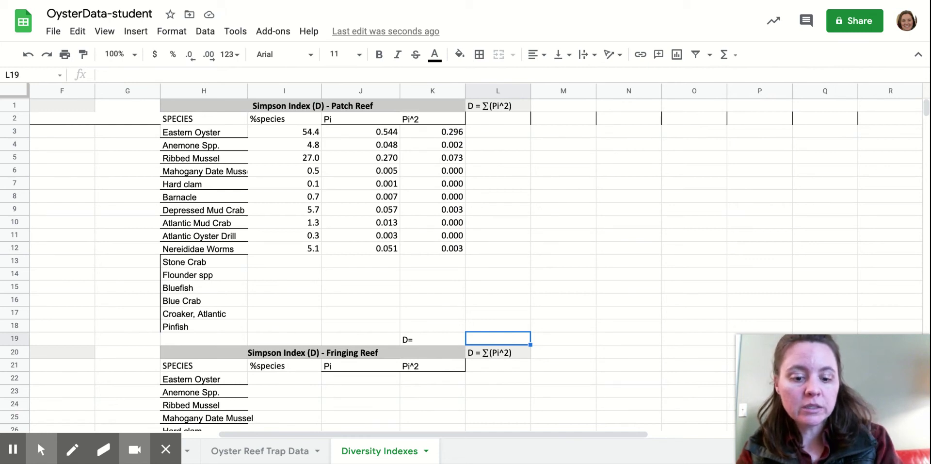
text(=sum()
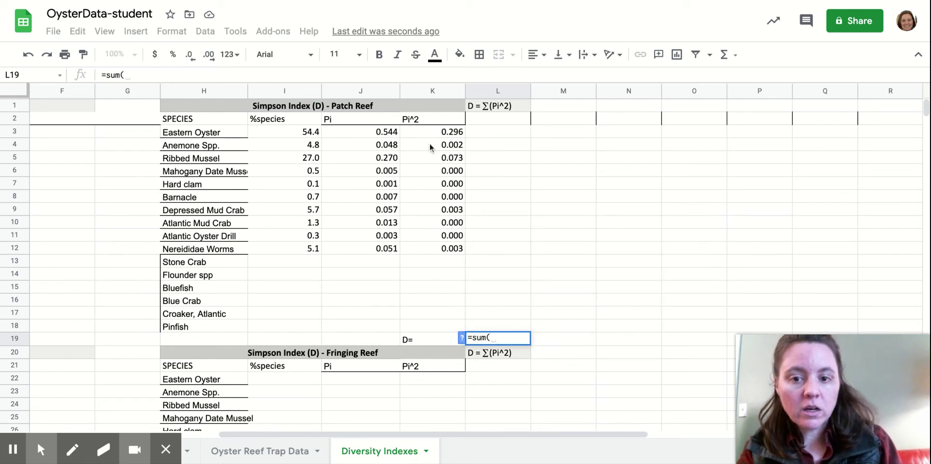
drag(429, 131, 437, 250)
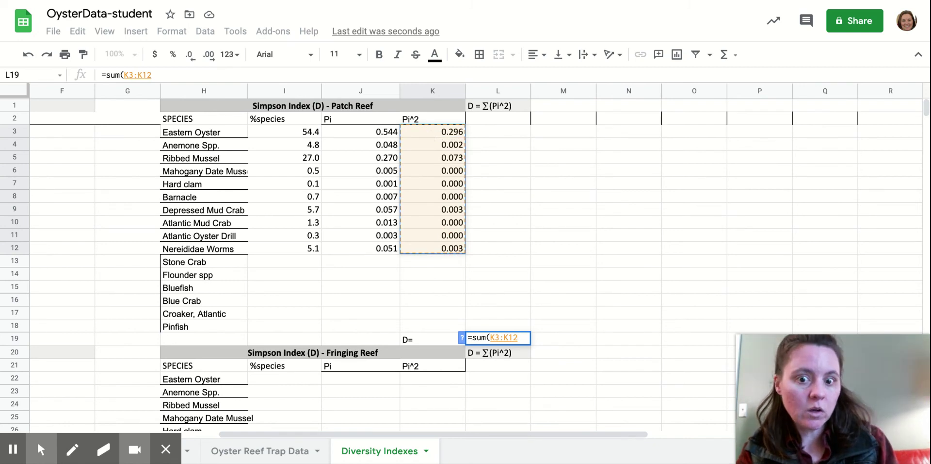
text())
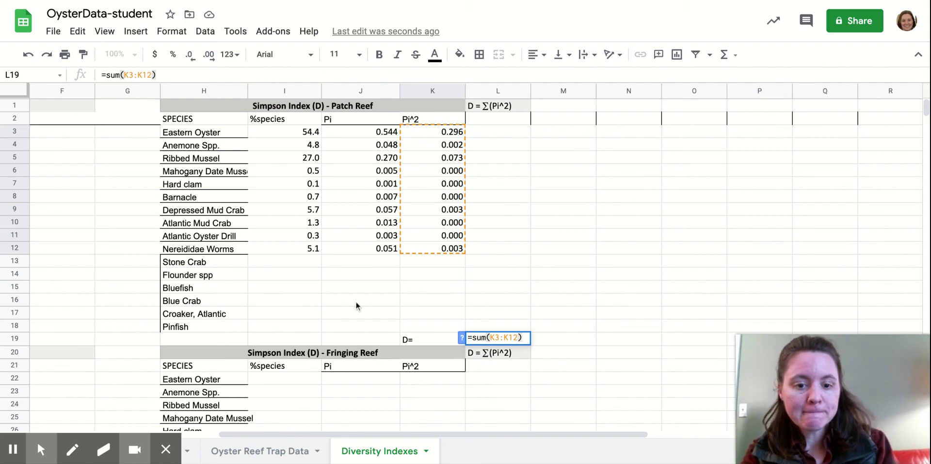
key(Return)
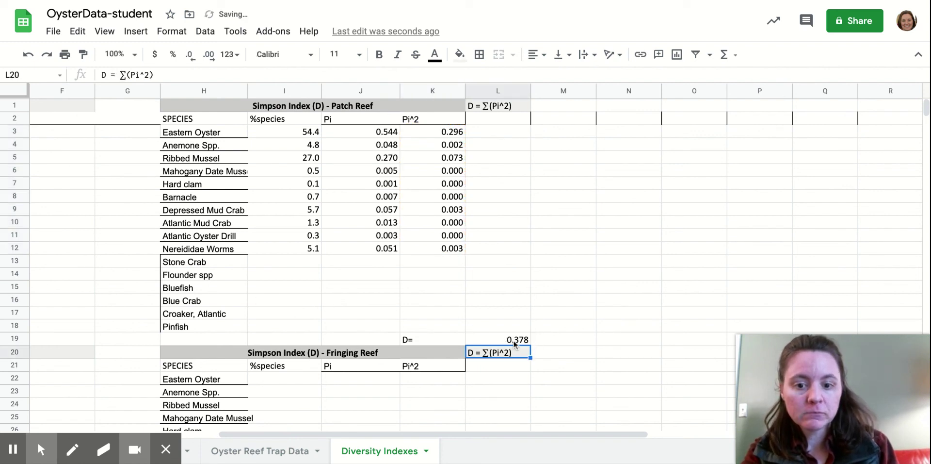